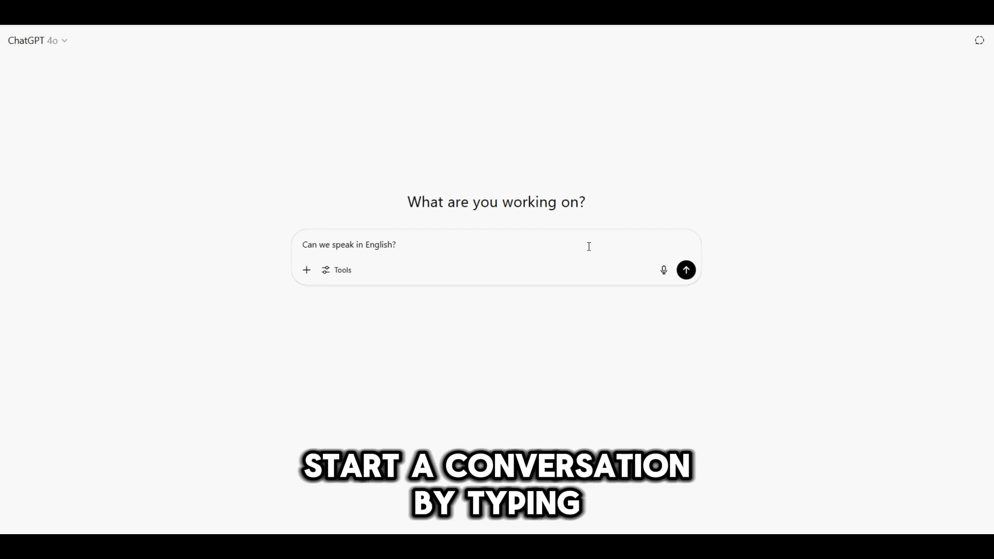
- Open the conversation with "Can we speak in English?" and follow up by asking "how was your day"
key(Return)
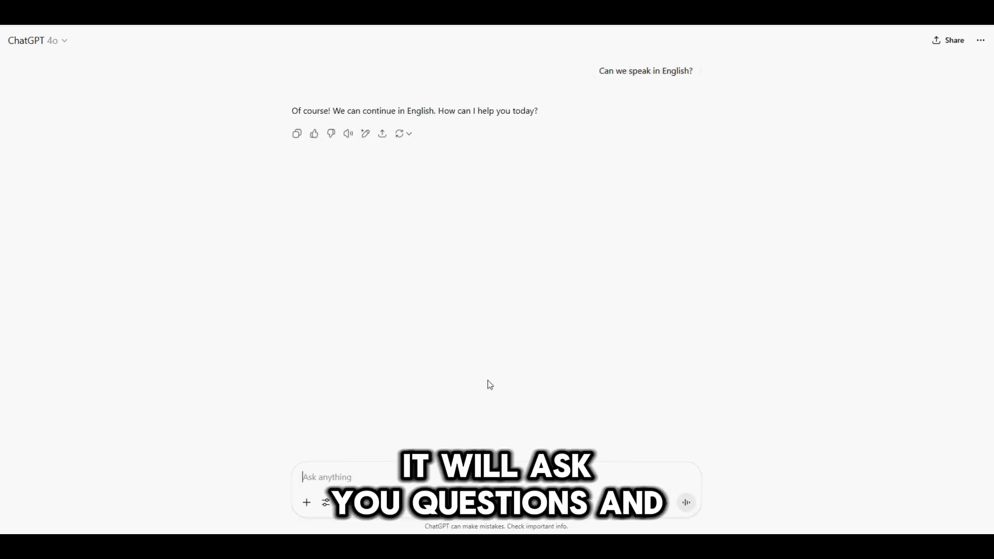
text(how was )
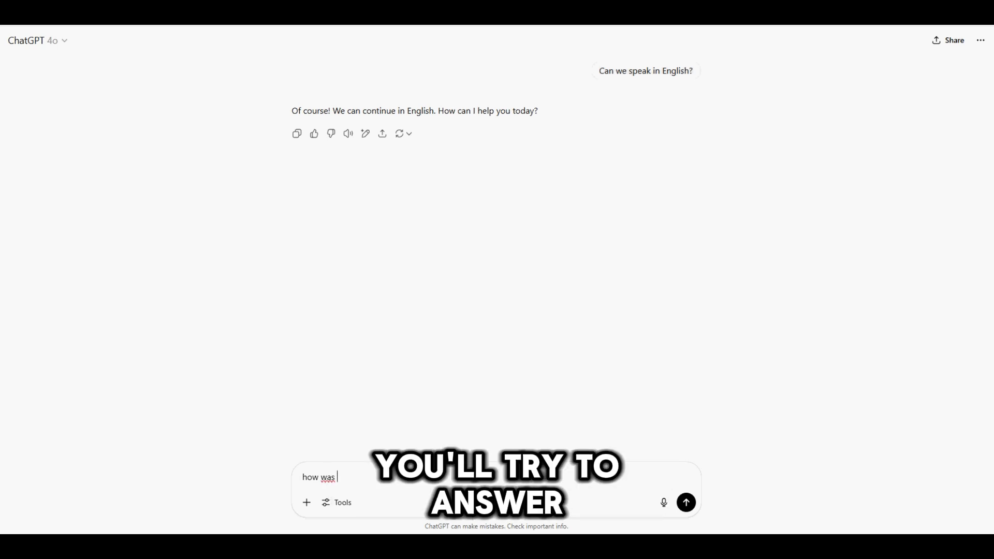
text(your da)
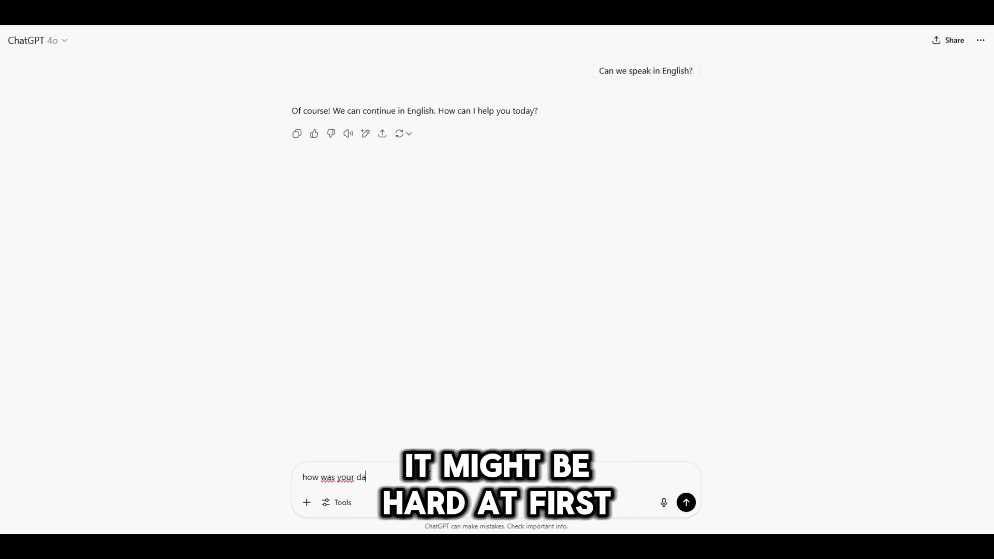
text(y)
key(Return)
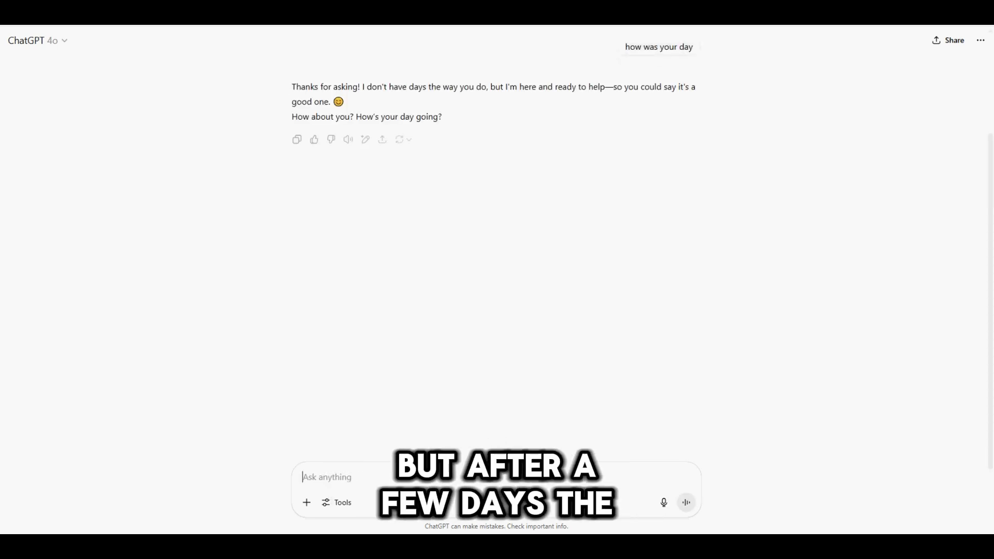
- Ask the assistant "Can you correct my sentence?" in the same conversation
text(i stayed home and rested.)
key(Return)
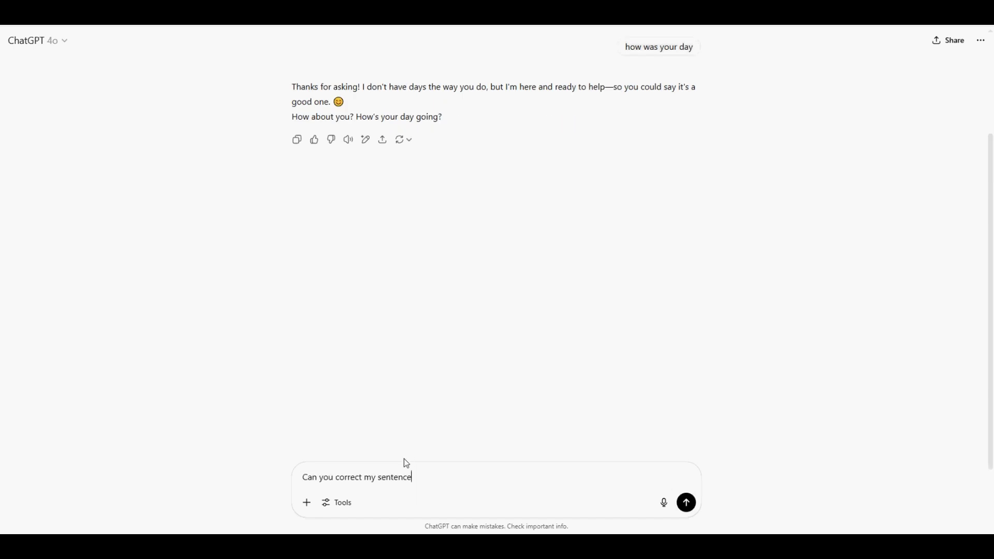
key(Return)
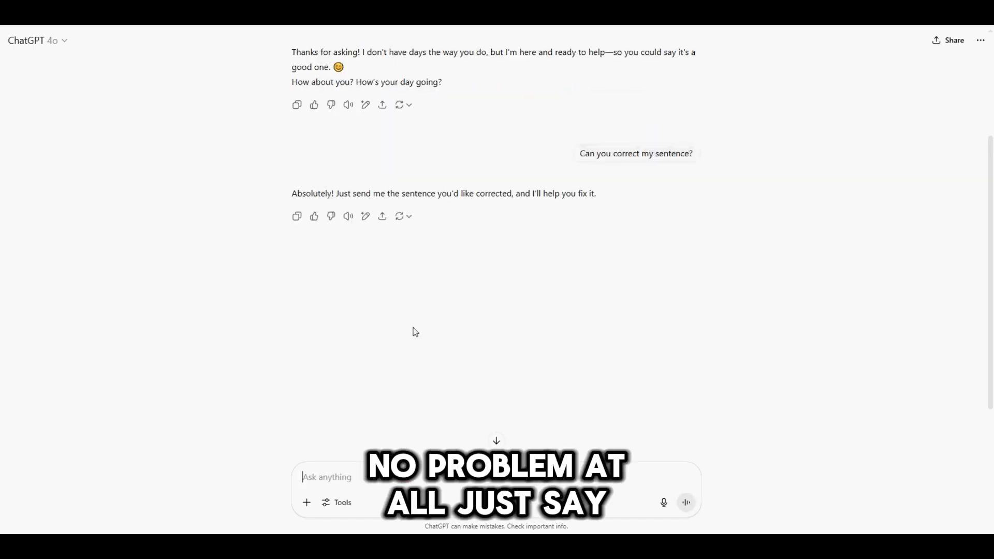
scroll(418, 471, down, 2)
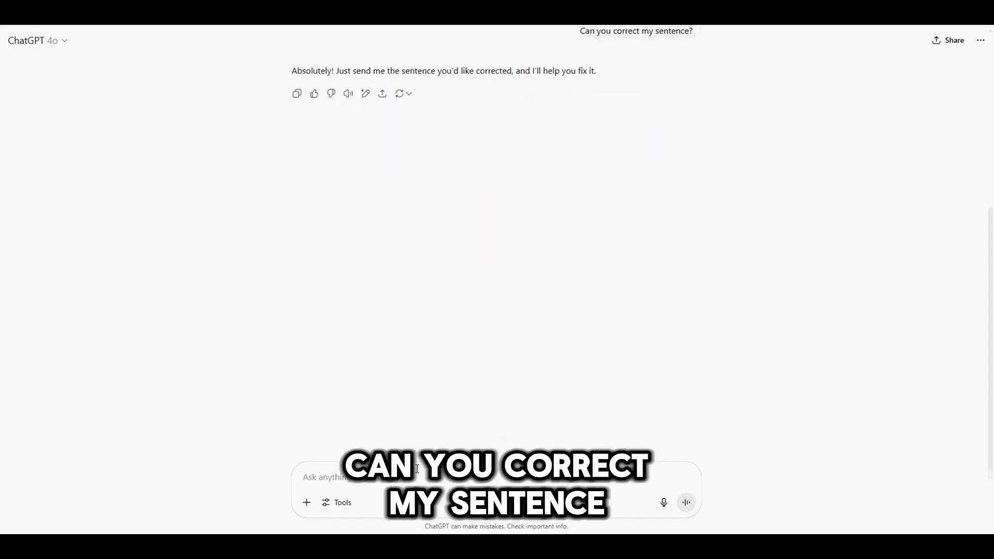
- Send the practice sentence "do you like cooking" in reply to the correction offer
text(do yo)
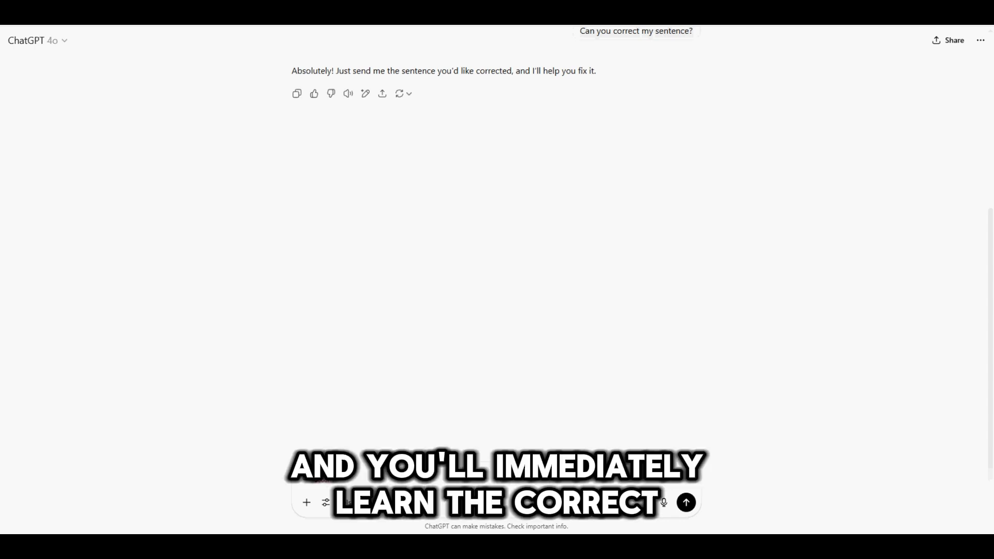
text(u like cooki)
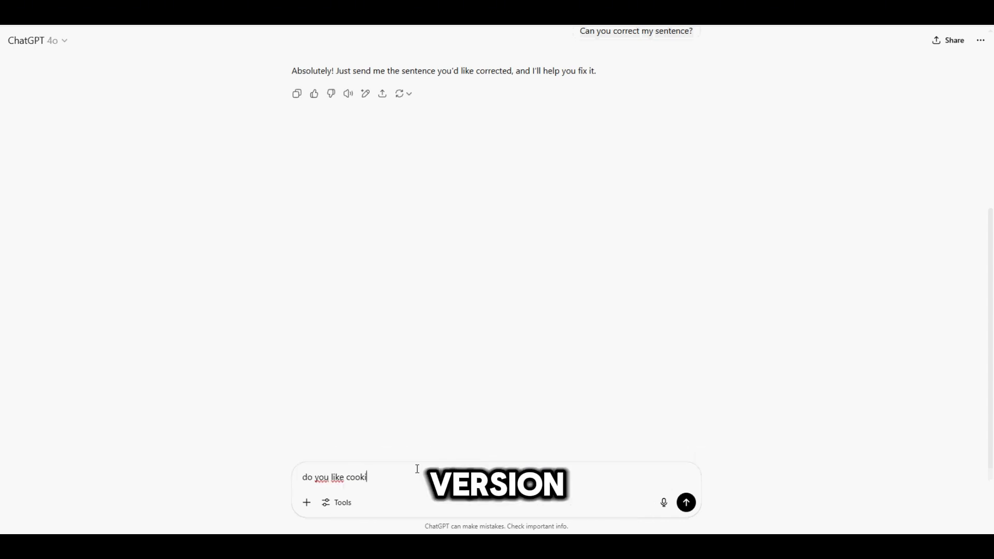
text(ng)
key(Return)
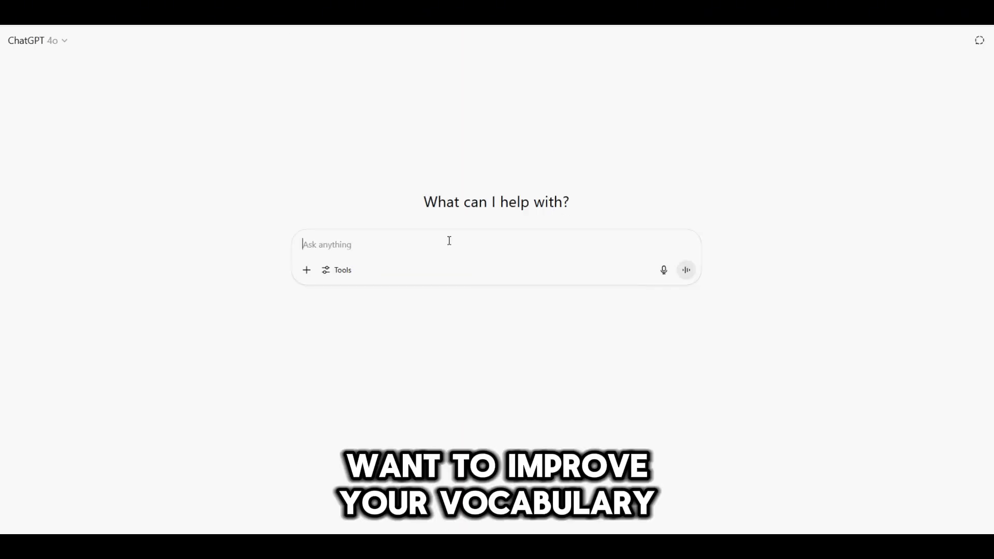
- In a new chat, ask "What does 'impressive' mean?" and follow up with "Use it in a sentence."
key(Return)
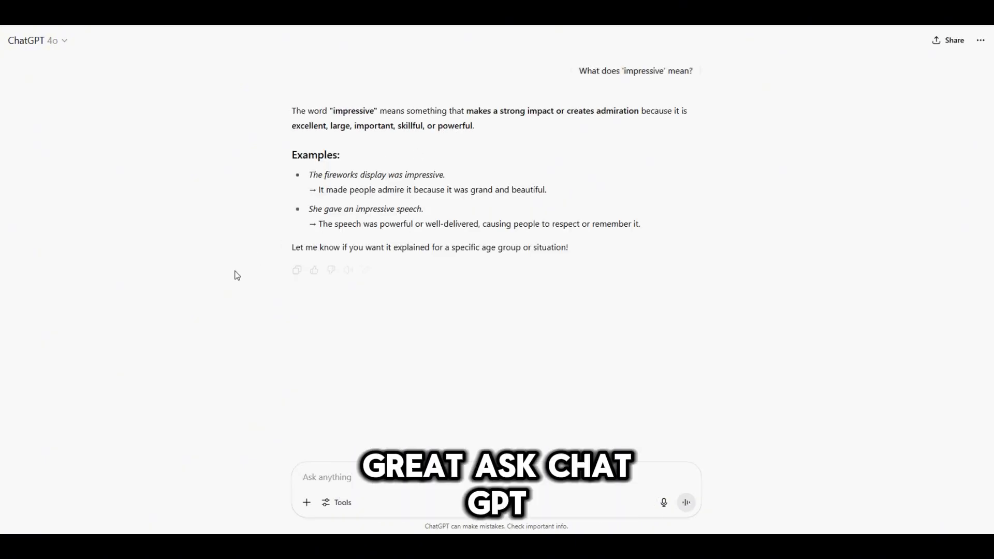
click(402, 399)
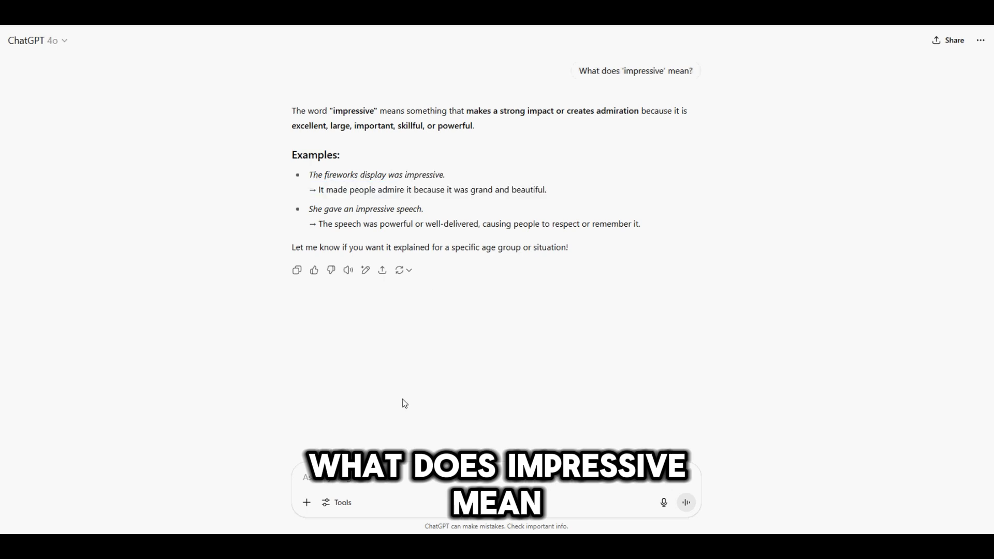
click(407, 483)
text(Use it in a sentence.)
key(Return)
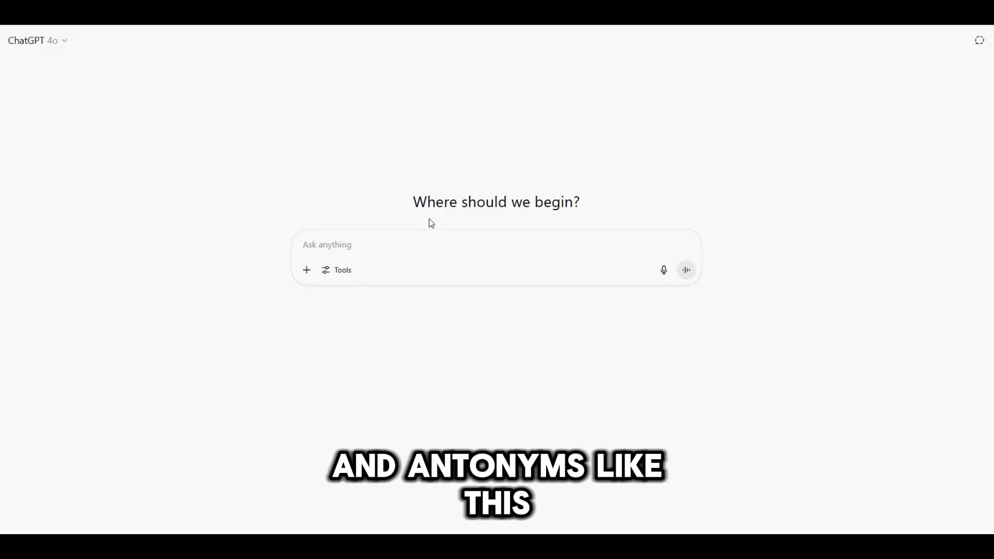
- In a new chat, ask "Can you give me some synonyms for the word 'happy'?"
text(Can you give me some synonyms for the word ‘happy’?)
key(Return)
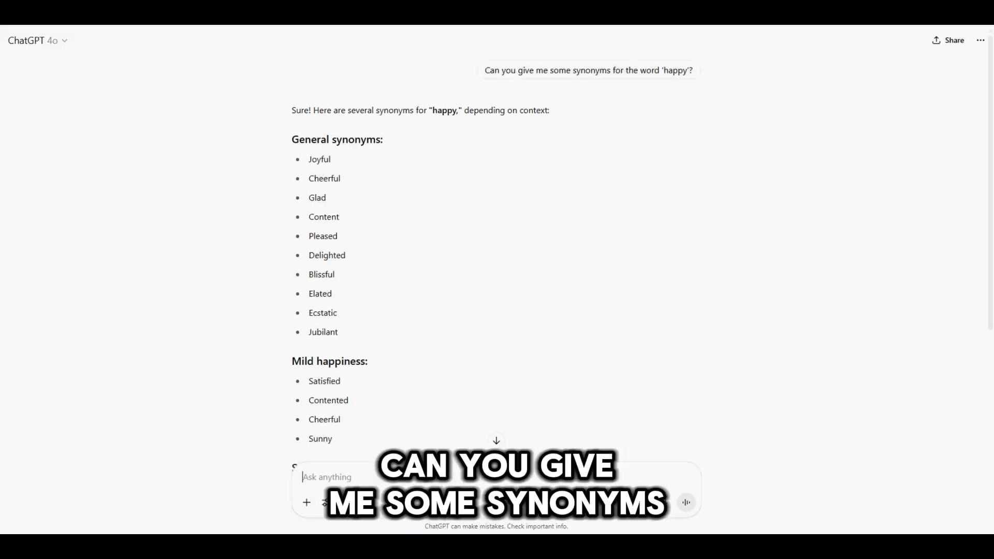
- Ask "Can you explain Present Perfect Tense to me?" in a new chat and read through the explanation
key(Return)
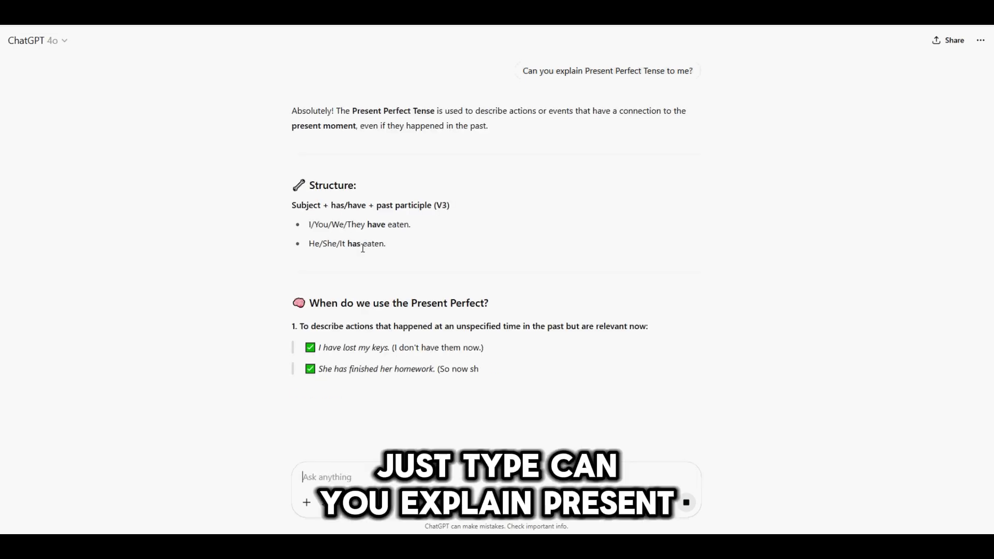
scroll(363, 248, down, 4)
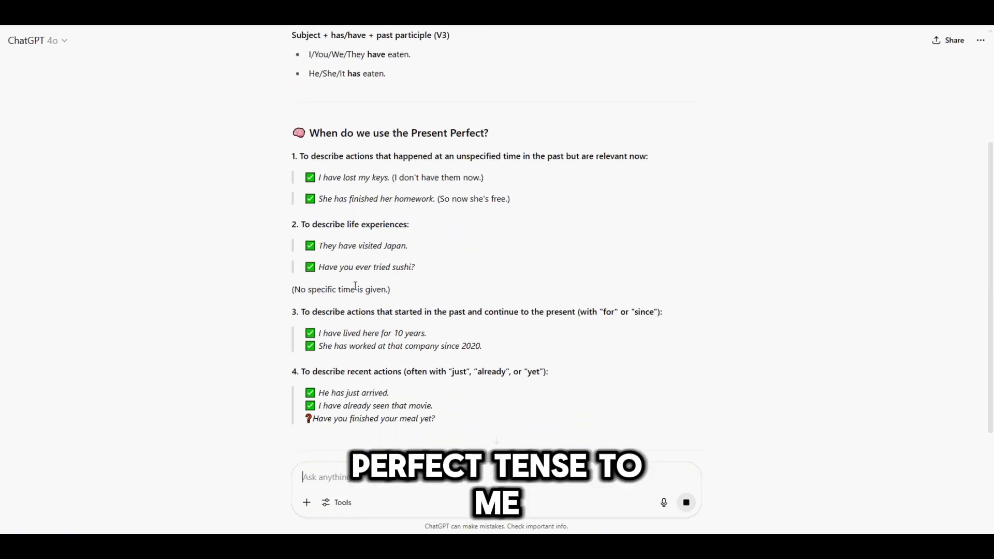
scroll(355, 285, down, 5)
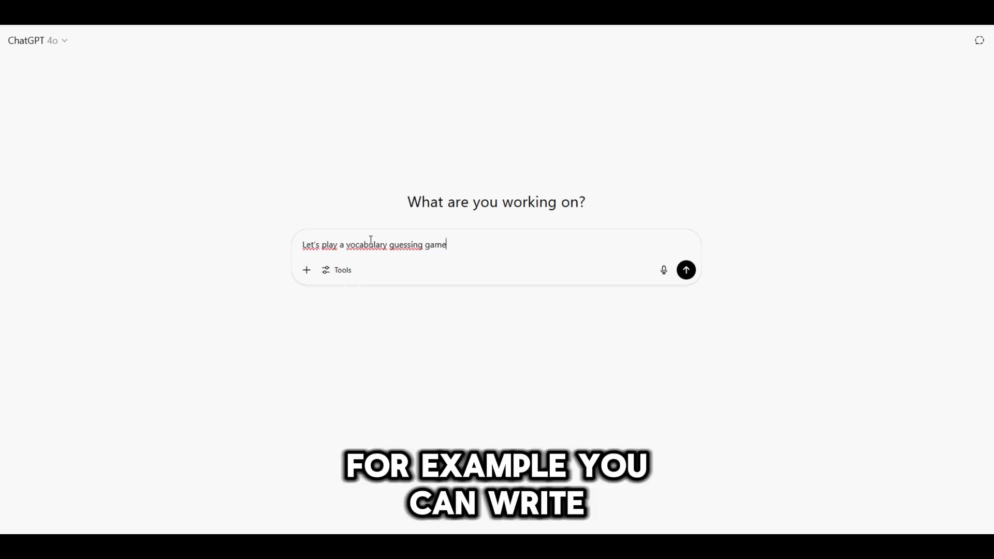
- Start a game in a new chat with "Let's play a vocabulary guessing game", agree with "ok" and choose option 3
key(Return)
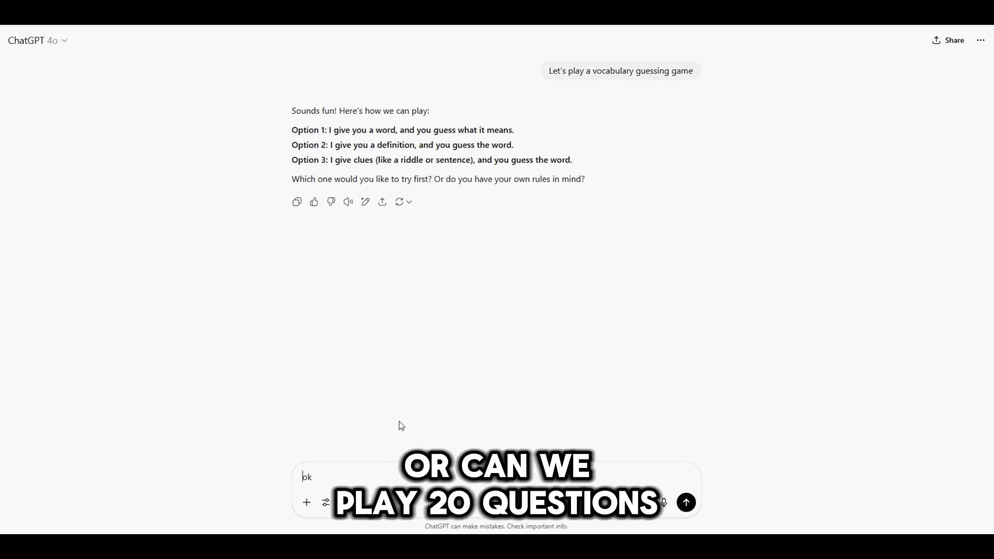
text(ok)
key(Return)
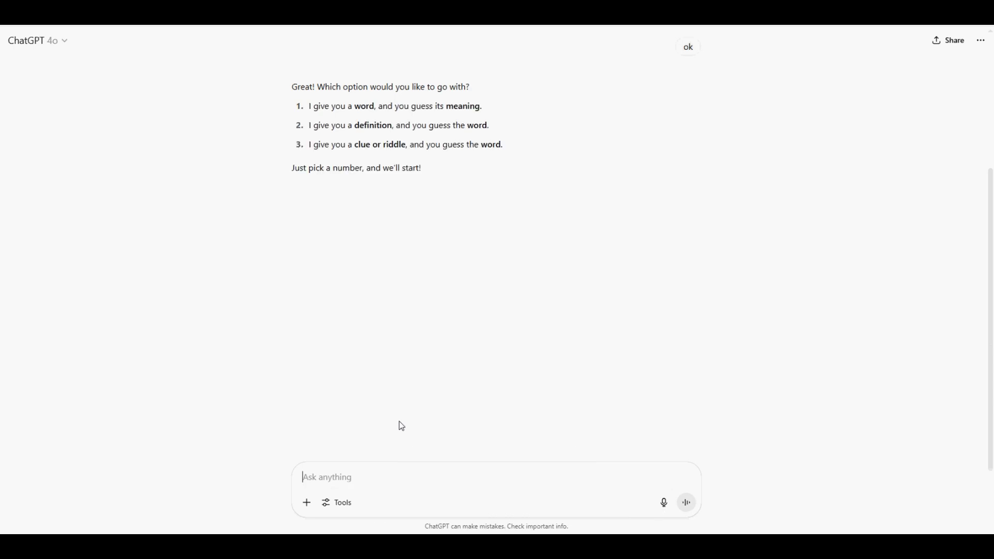
text(3)
key(Return)
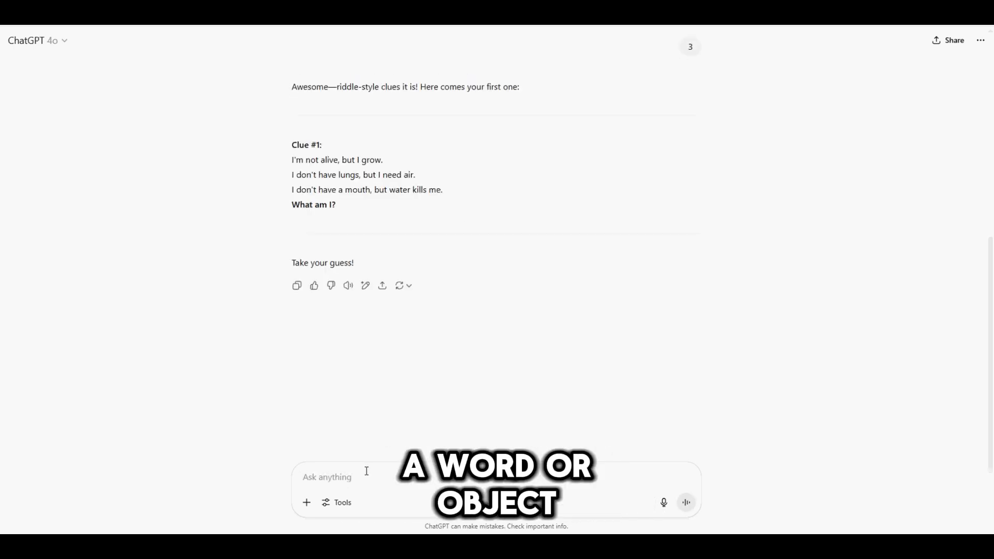
- Reply to the first riddle clue by asking "what is that"
text(what is yh)
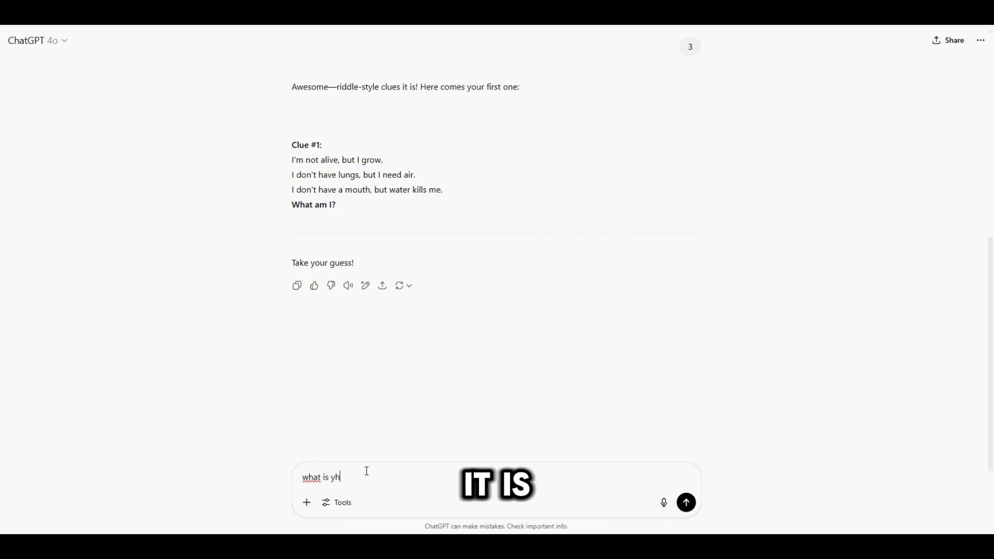
text(that)
key(Return)
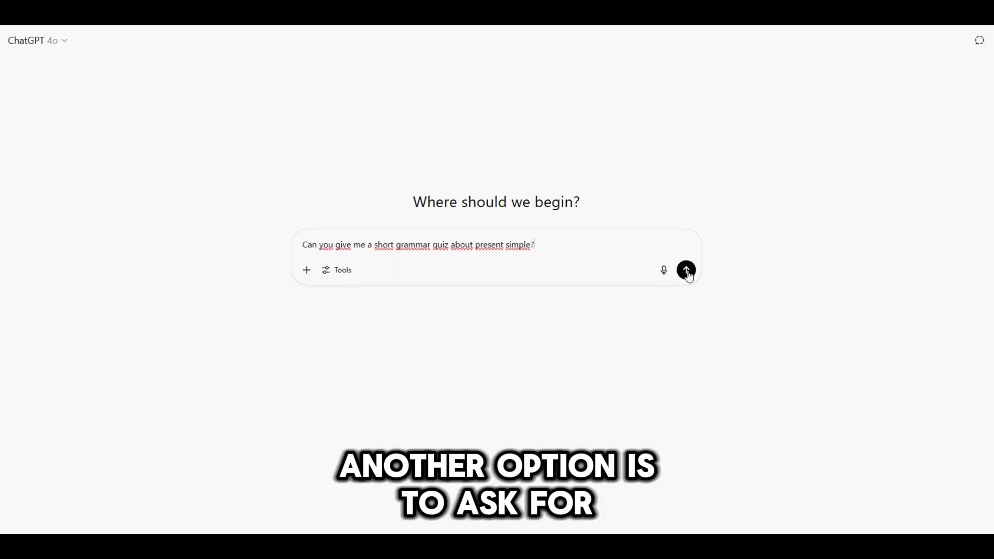
- Request "Can you give me a short grammar quiz about present simple?", review the questions and ask for the "answers"
click(686, 270)
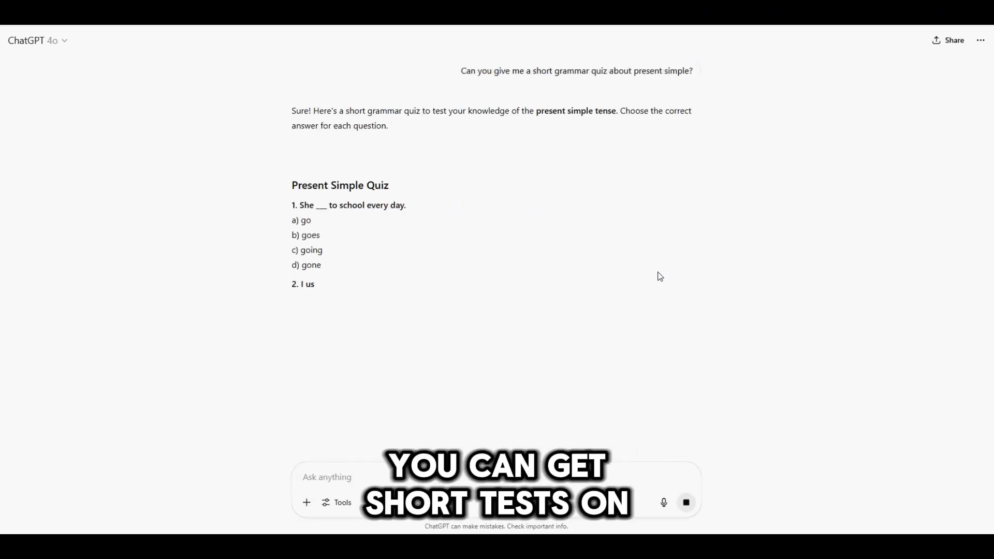
scroll(647, 275, down, 5)
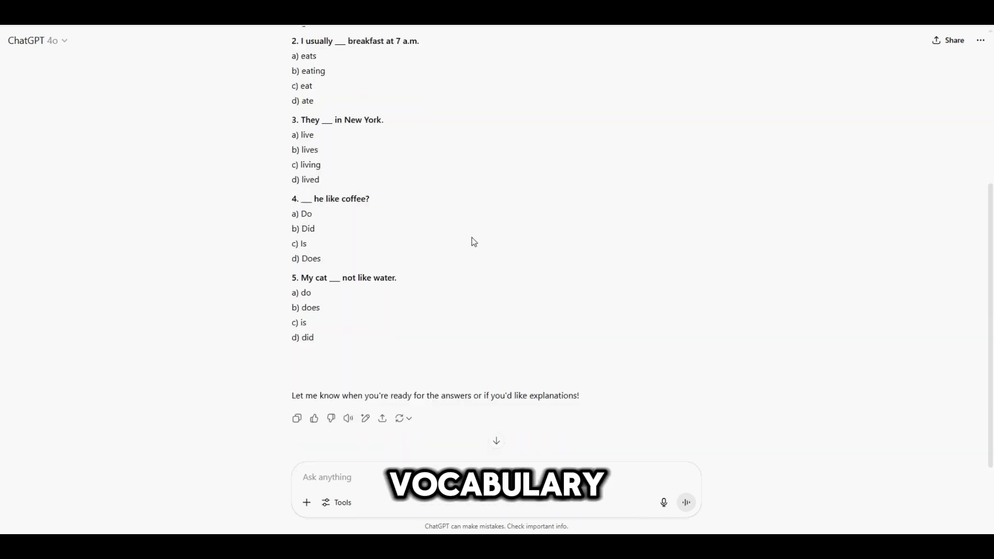
scroll(470, 238, up, 1)
scroll(470, 244, down, 1)
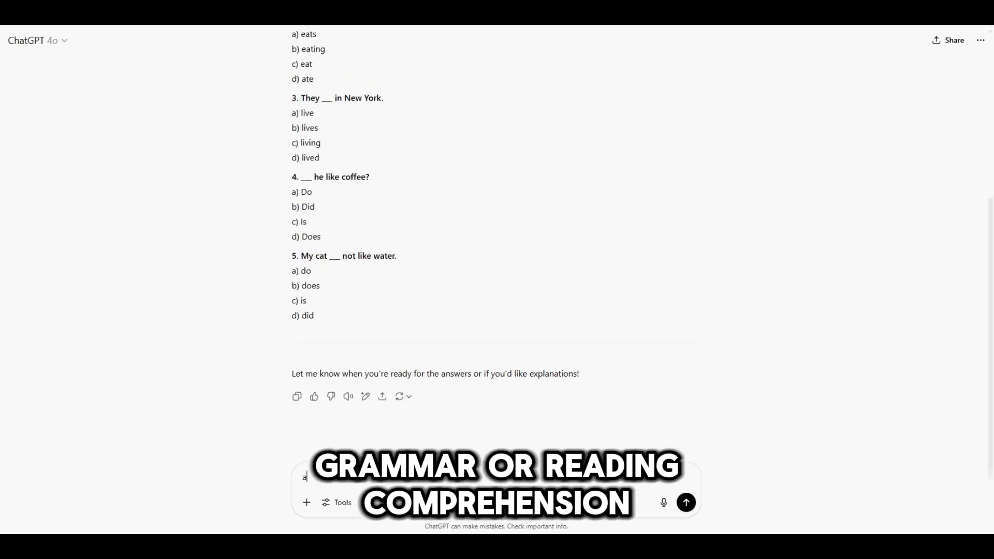
text(swers)
key(Return)
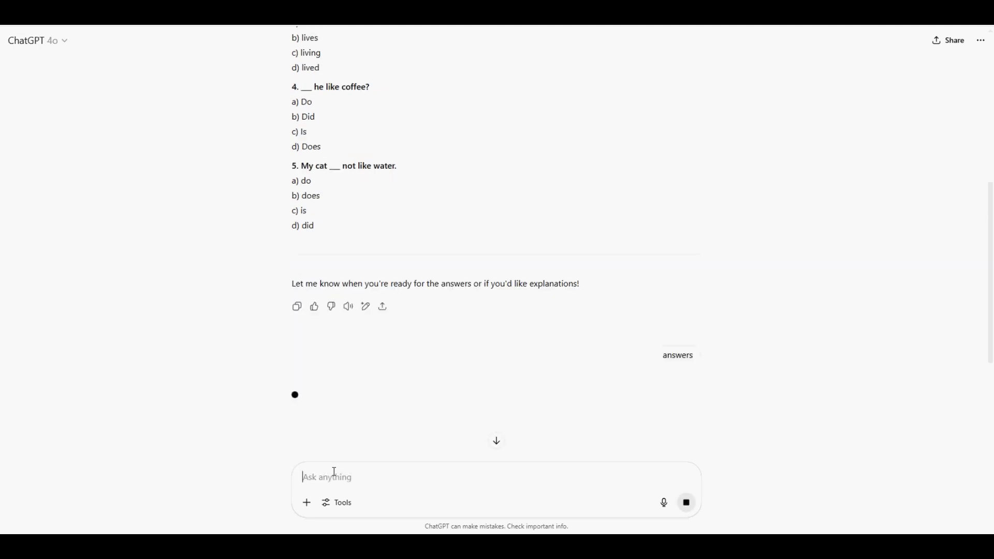